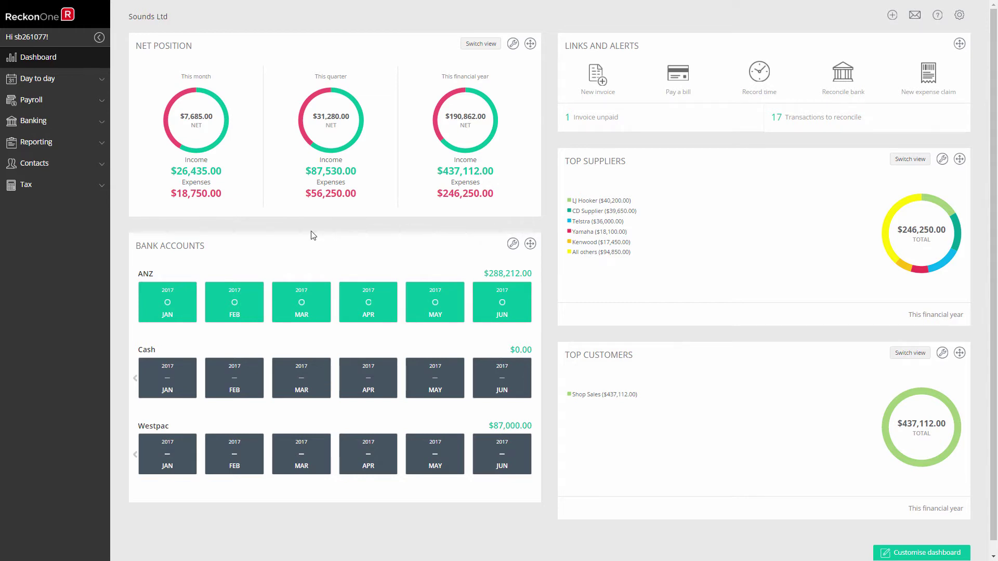
- Open the Budgets page from the Reporting section of the sidebar
left_click(98, 142)
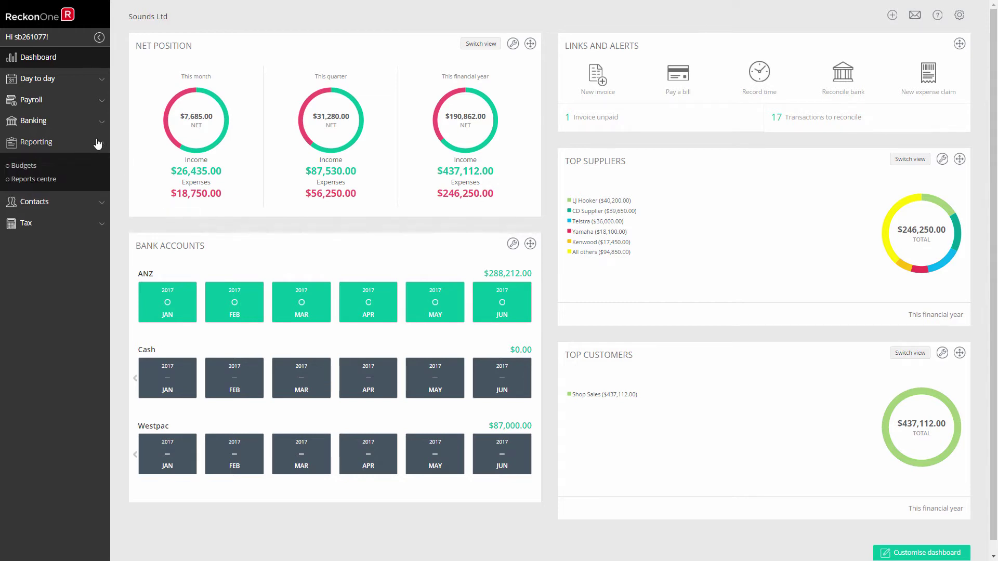
left_click(37, 166)
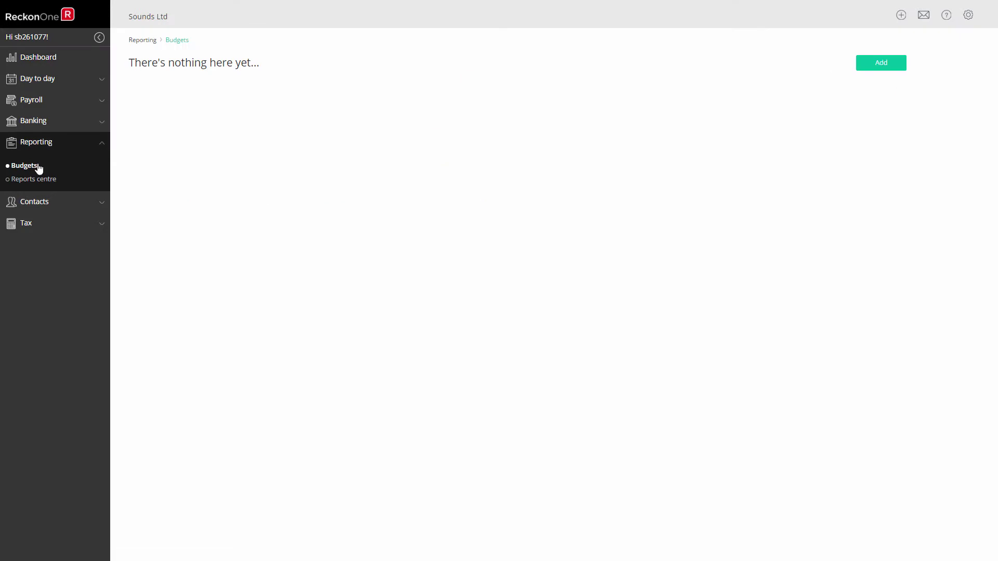
- Add a July 2017–June 2018 budget based on last year's actual amounts and save it
left_click(869, 68)
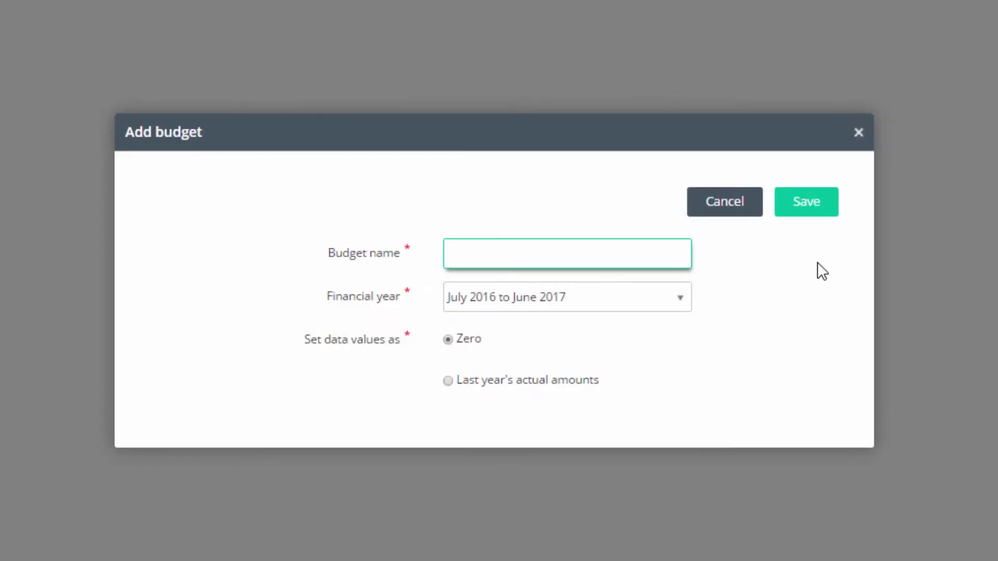
type("2017-18 Budget Sounds Ltd")
left_click(635, 303)
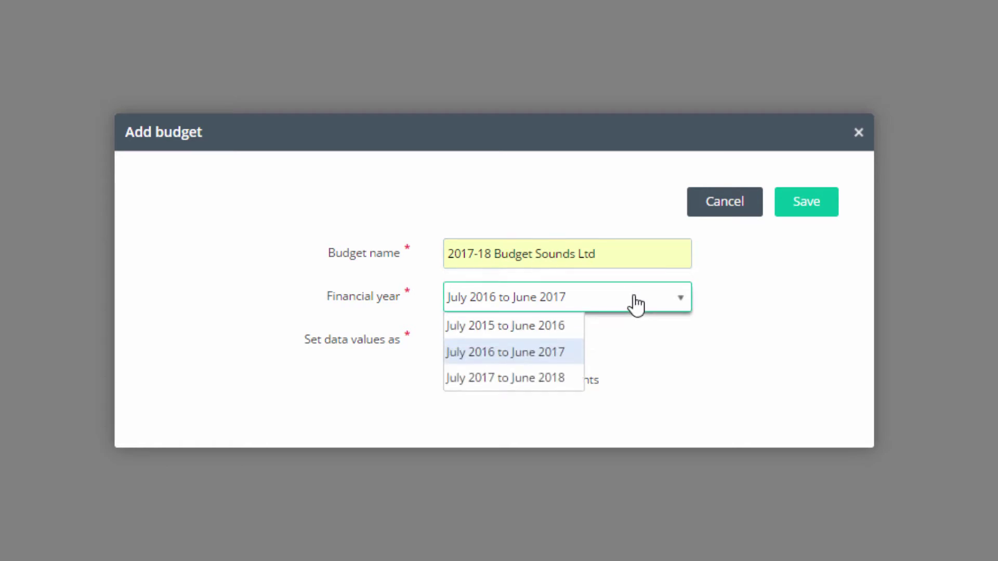
left_click(536, 376)
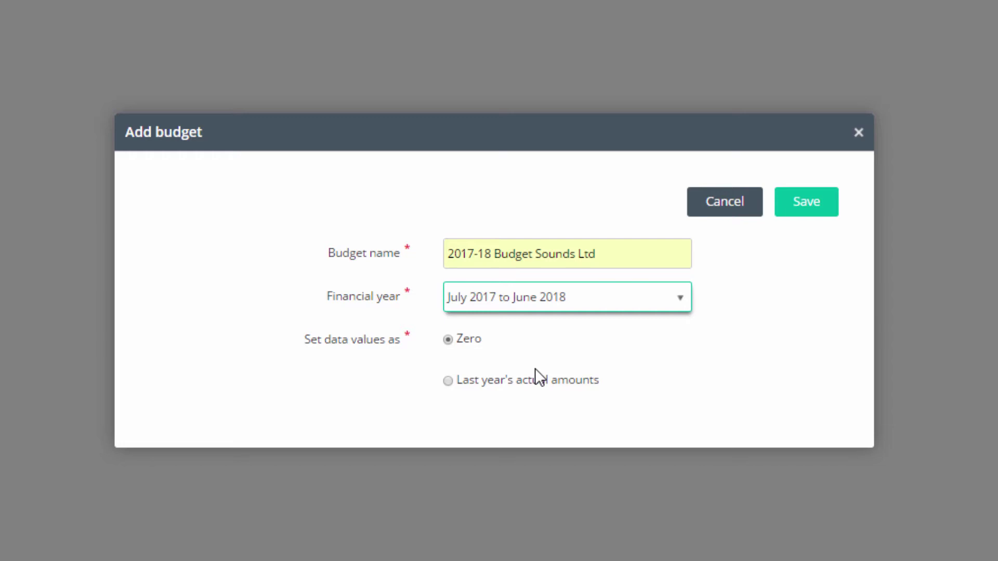
left_click(450, 383)
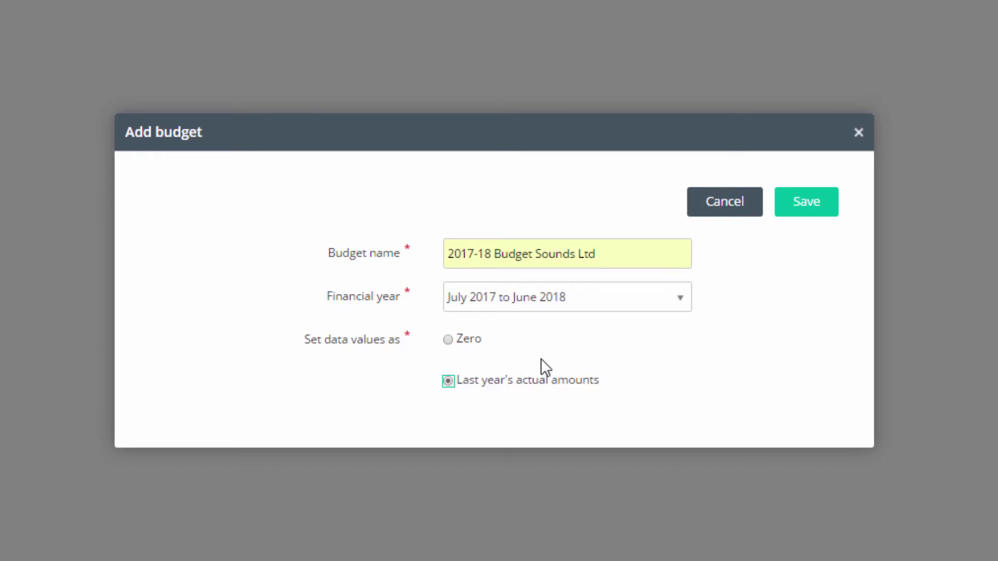
left_click(785, 210)
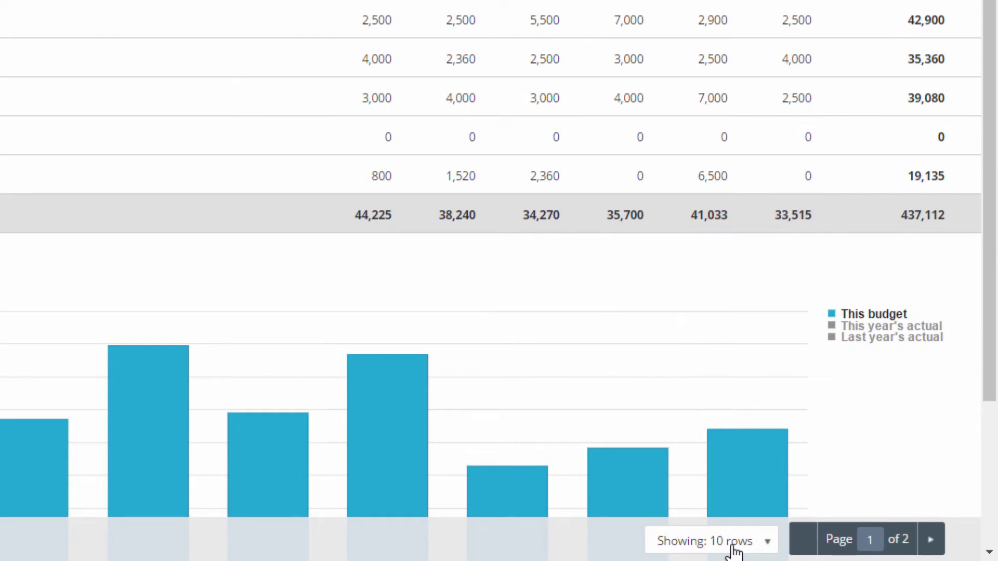
- Show 20 account rows per page, then view Jan–Jun months and return to Jul–Dec
left_click(769, 549)
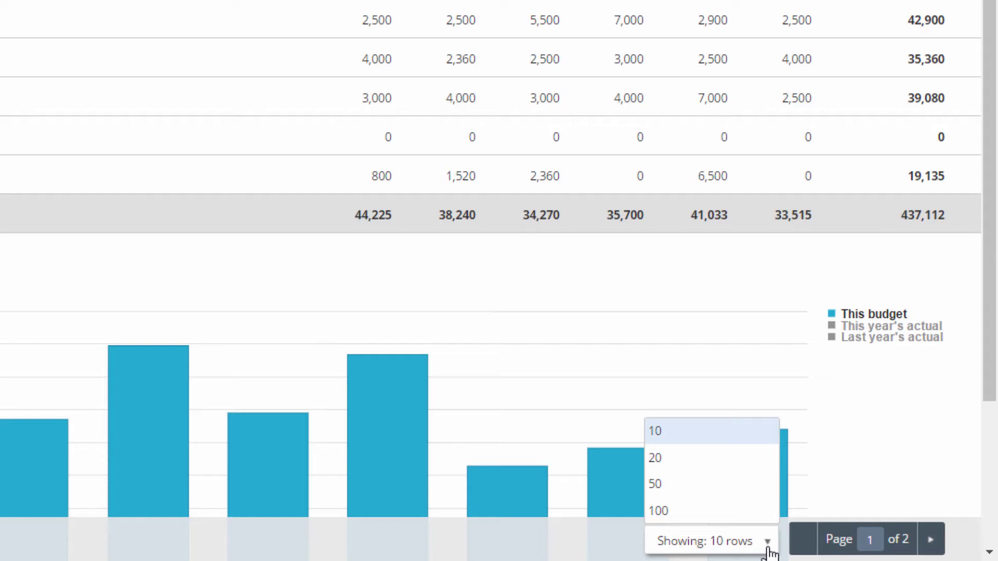
left_click(768, 550)
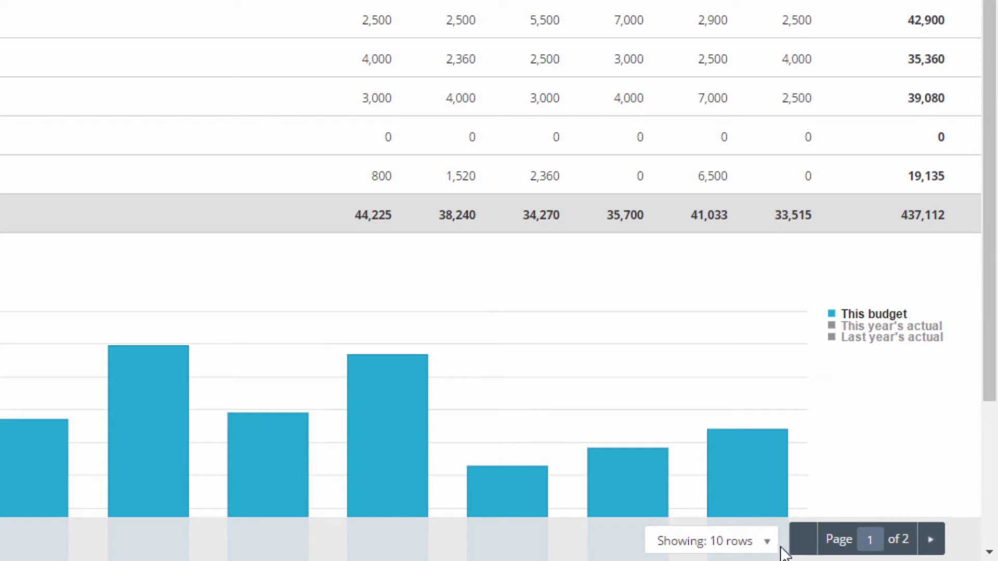
left_click(758, 542)
left_click(687, 458)
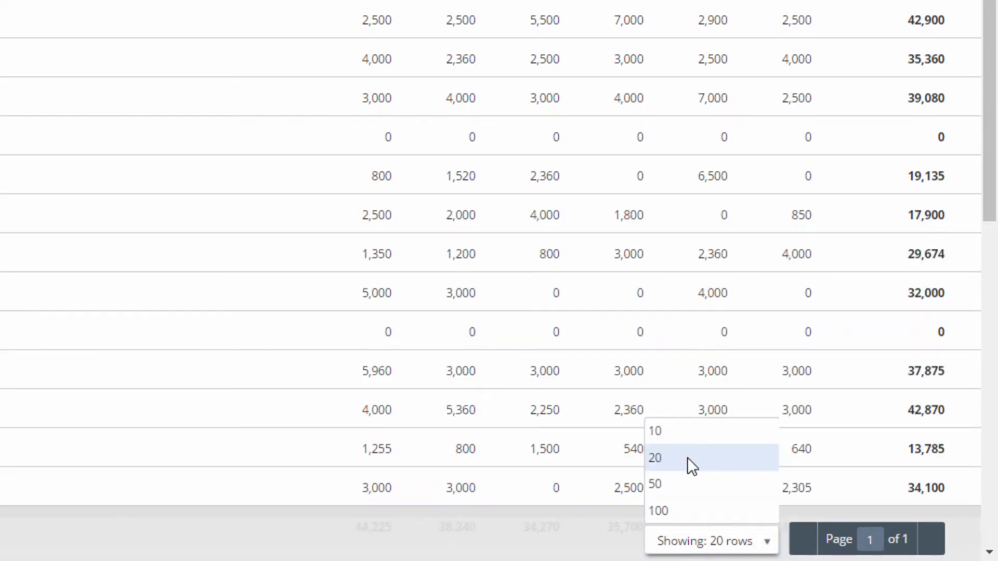
scroll(681, 441, "up", 1)
scroll(679, 252, "up", 1)
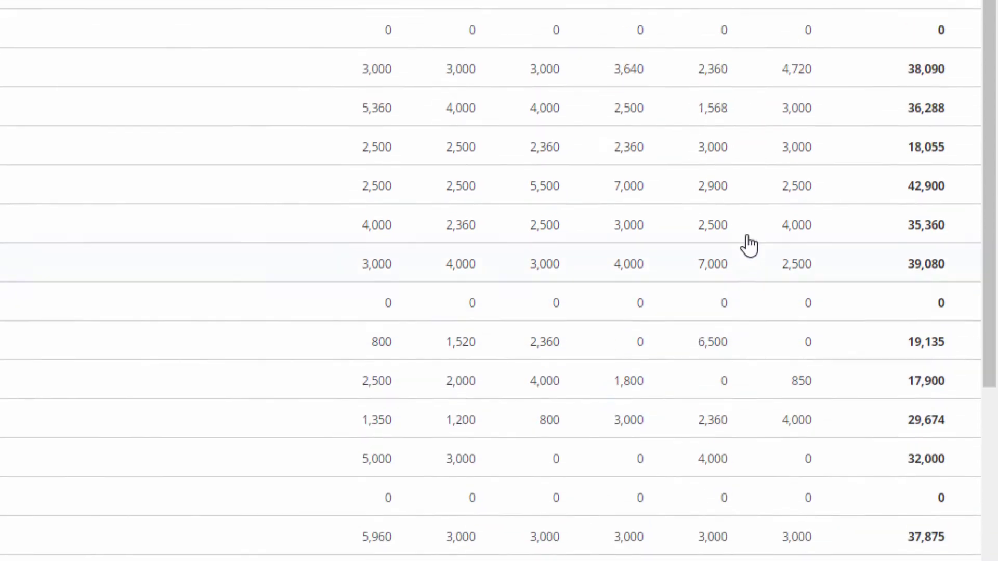
scroll(749, 245, "up", 3)
scroll(793, 315, "up", 1)
scroll(861, 320, "up", 1)
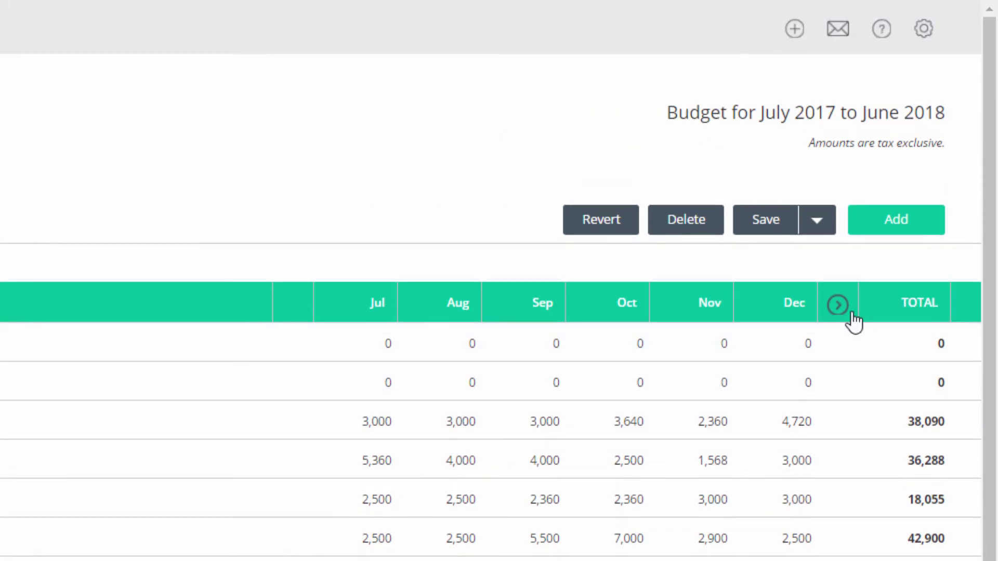
left_click(837, 307)
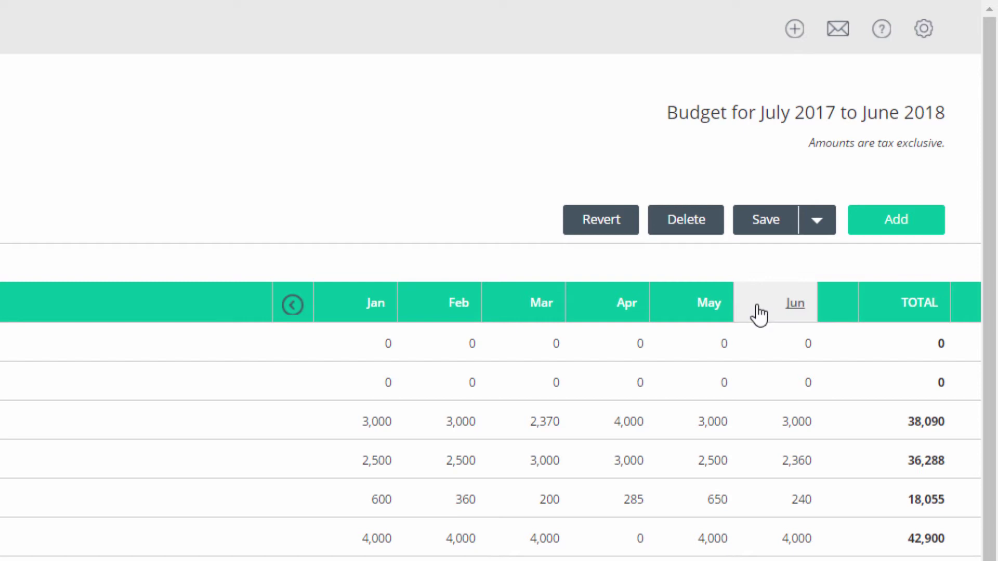
left_click(295, 310)
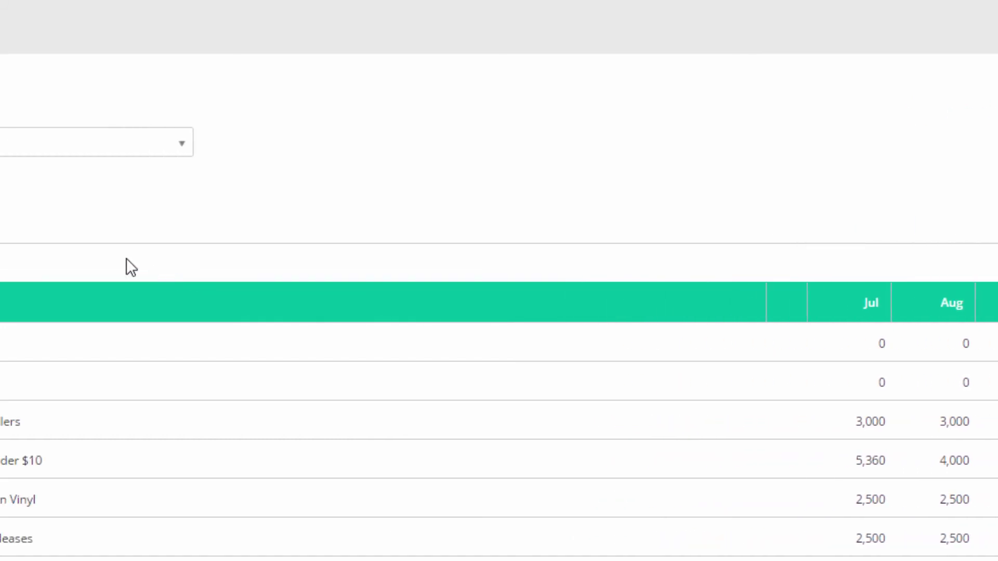
- Turn on Hide zeros and change Best Sellers' July budget to 3,500
left_click(37, 173)
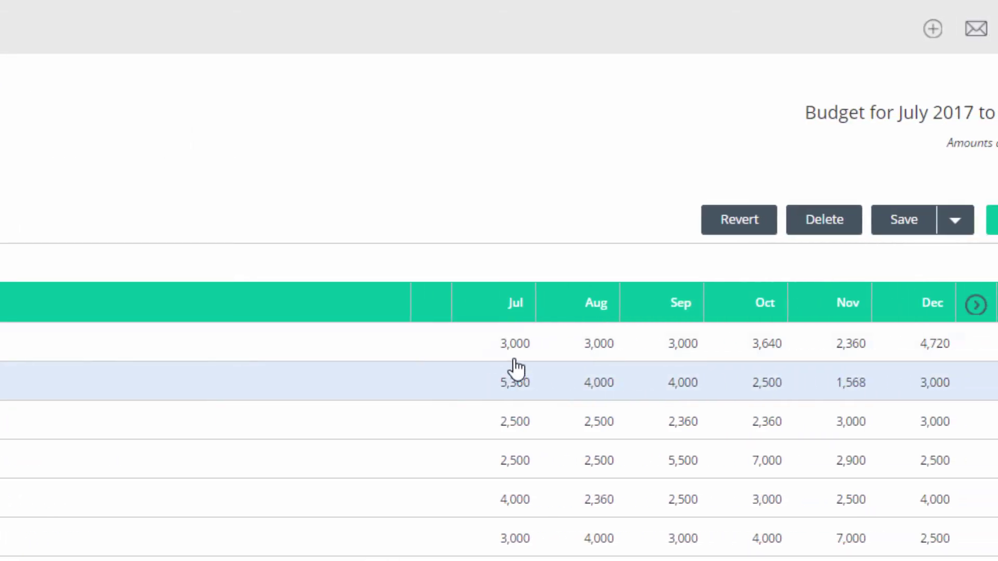
left_click(517, 350)
double_click(495, 344)
type("3500")
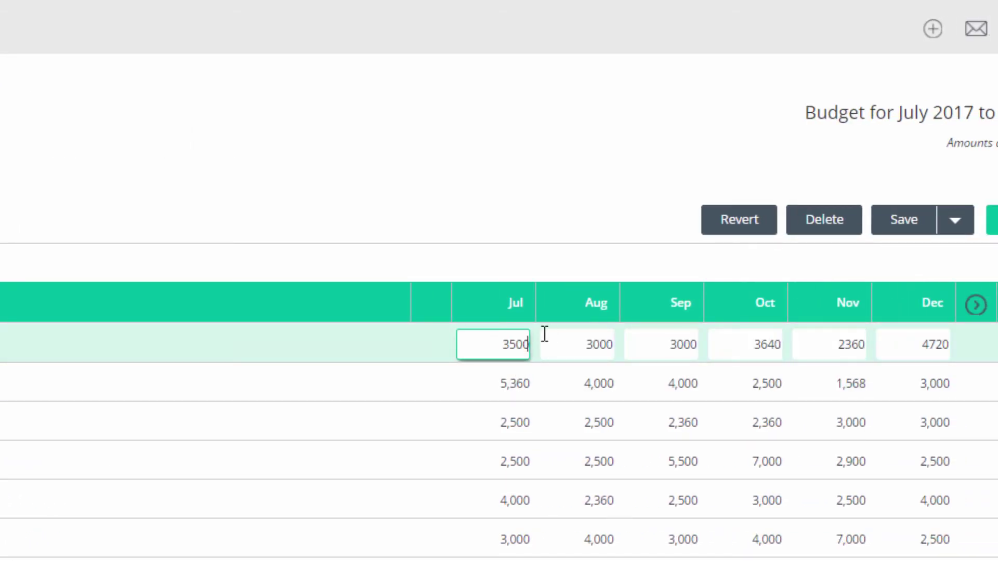
left_click(434, 356)
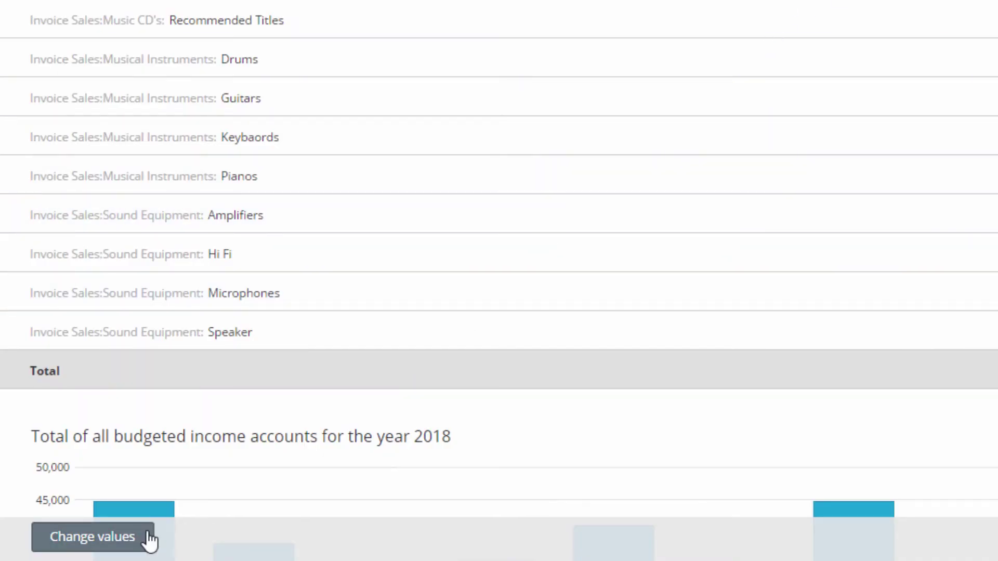
- Apply a 20% Increase by percentage change to all months and accounts
left_click(92, 536)
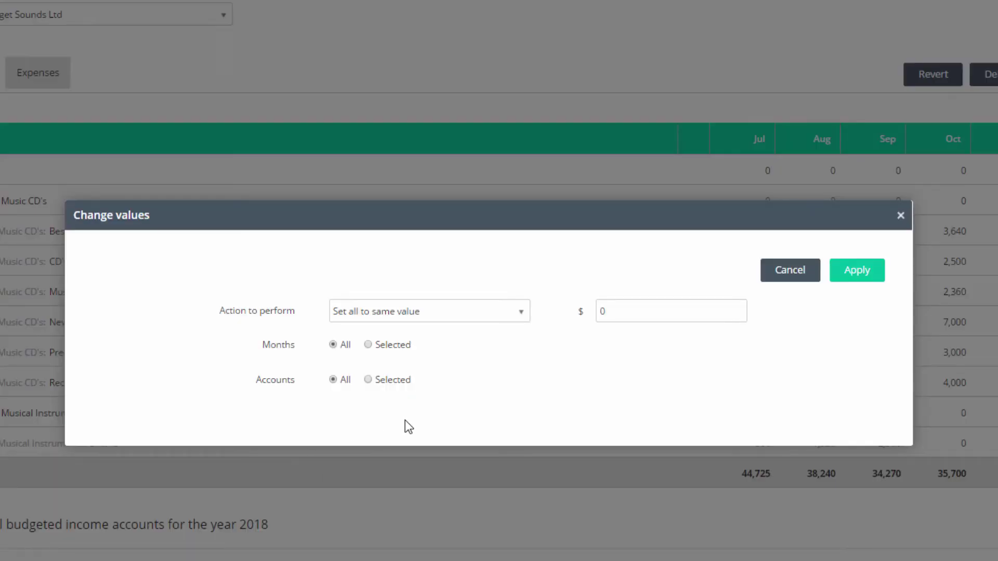
left_click(508, 316)
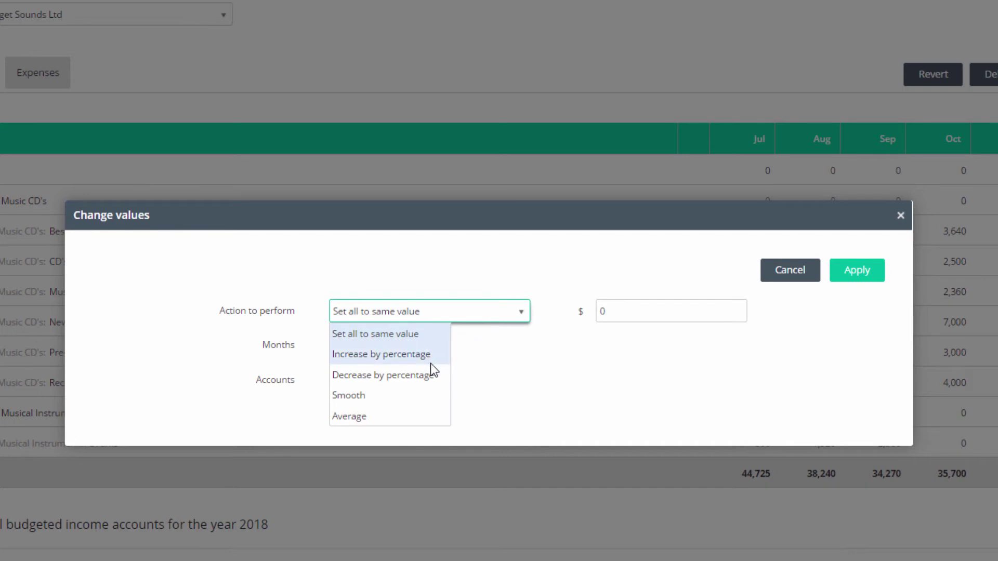
left_click(427, 357)
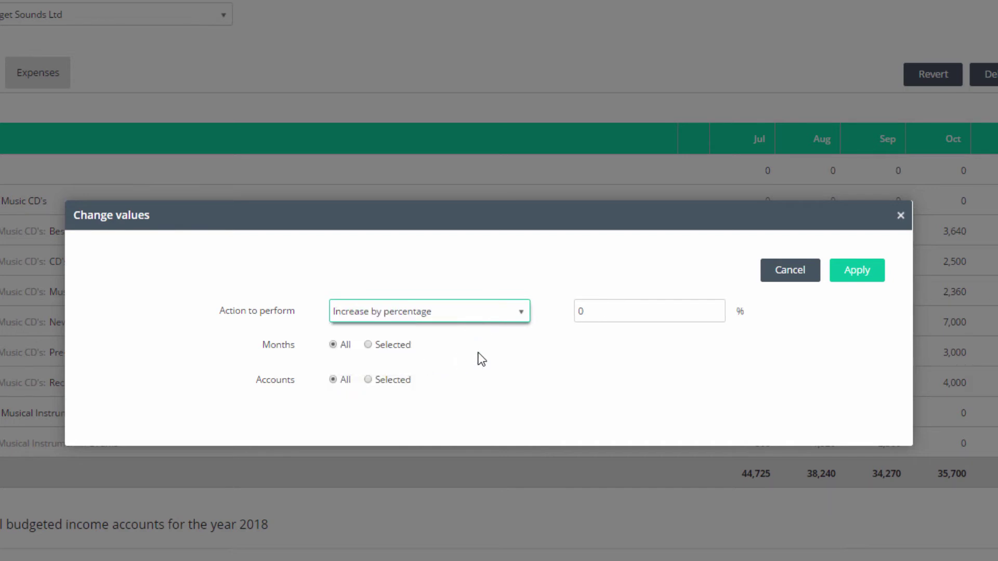
left_click(585, 312)
type("20")
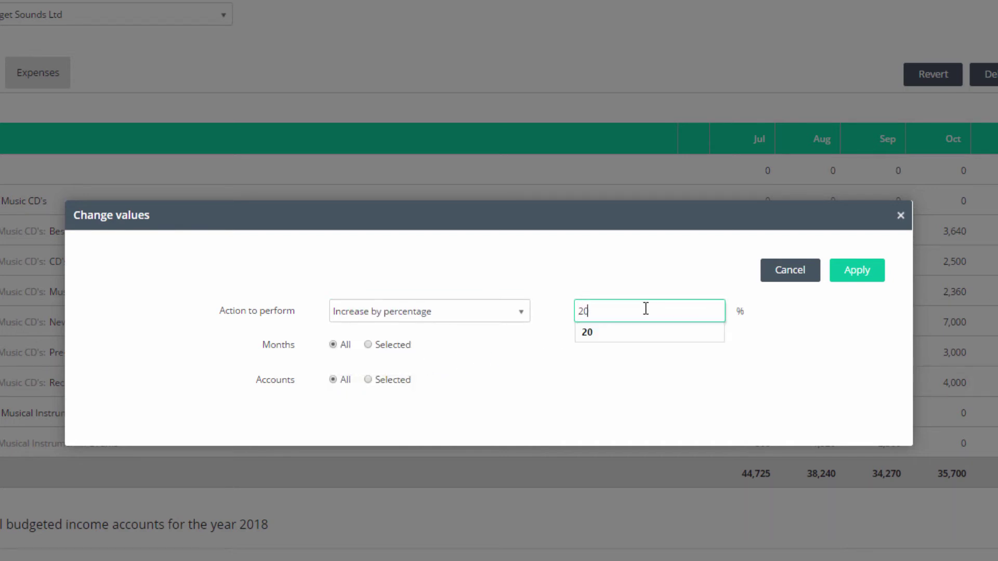
key("Escape")
key("Tab")
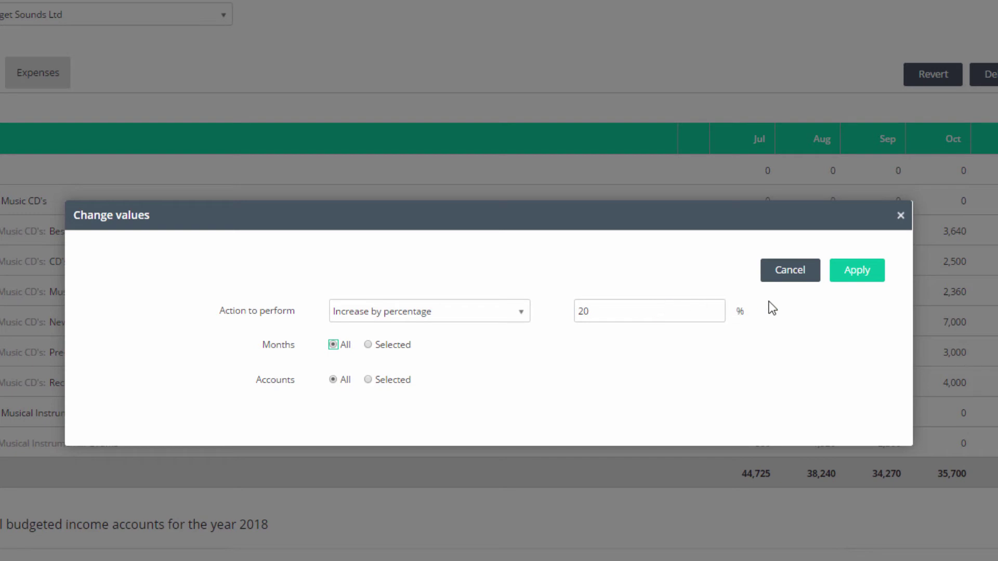
left_click(852, 273)
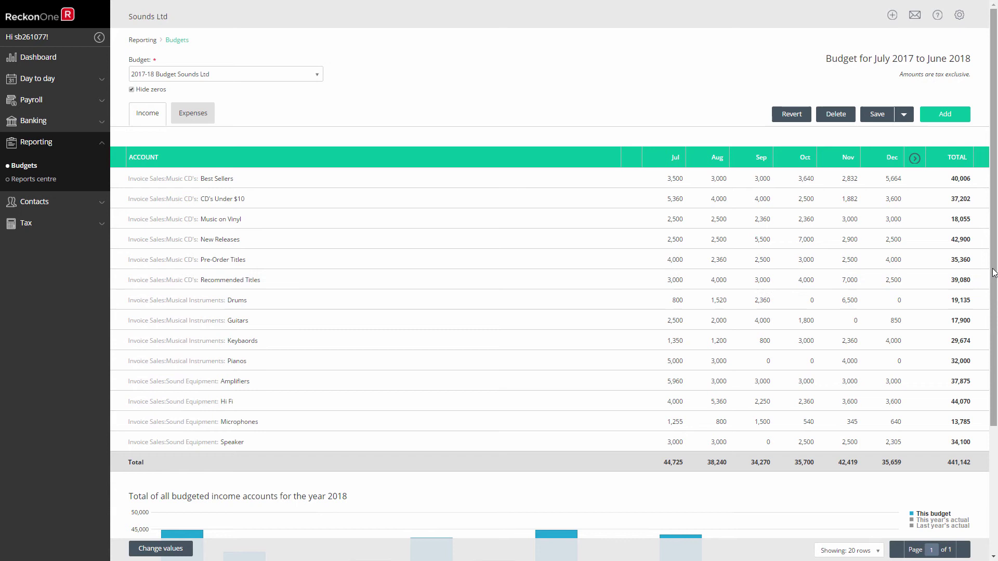
left_click_drag(994, 277, 989, 441)
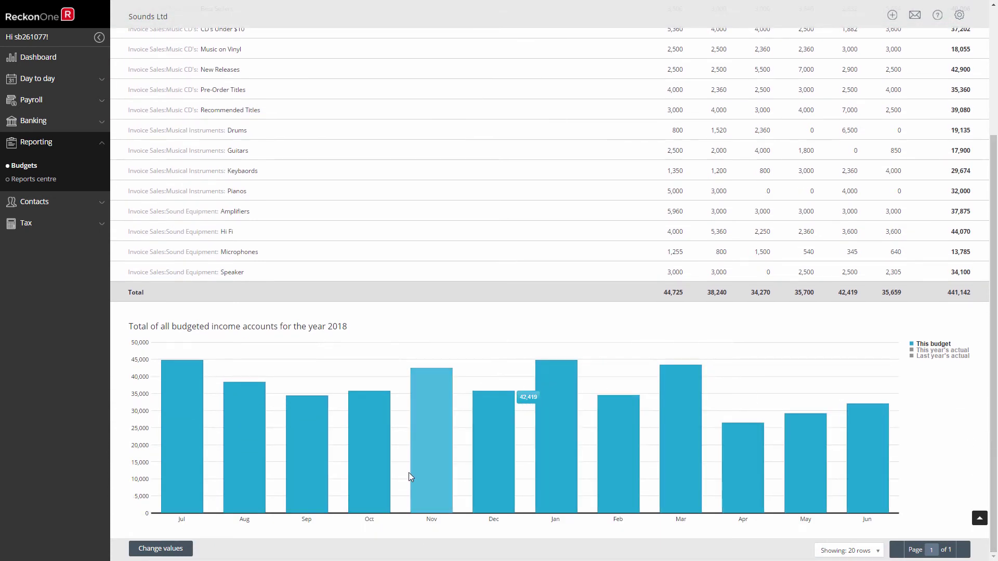
mouse_move(368, 453)
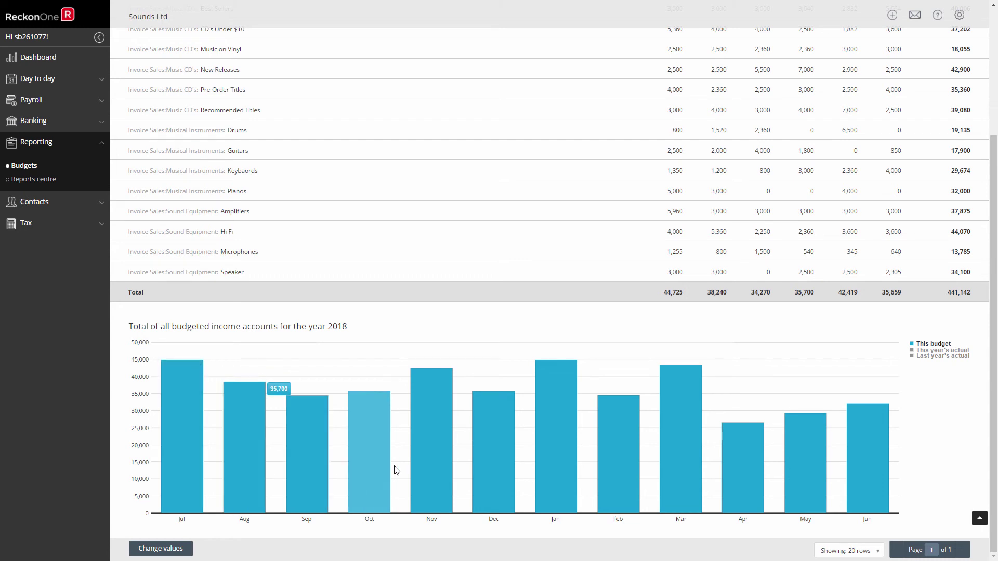
left_click_drag(994, 443, 996, 273)
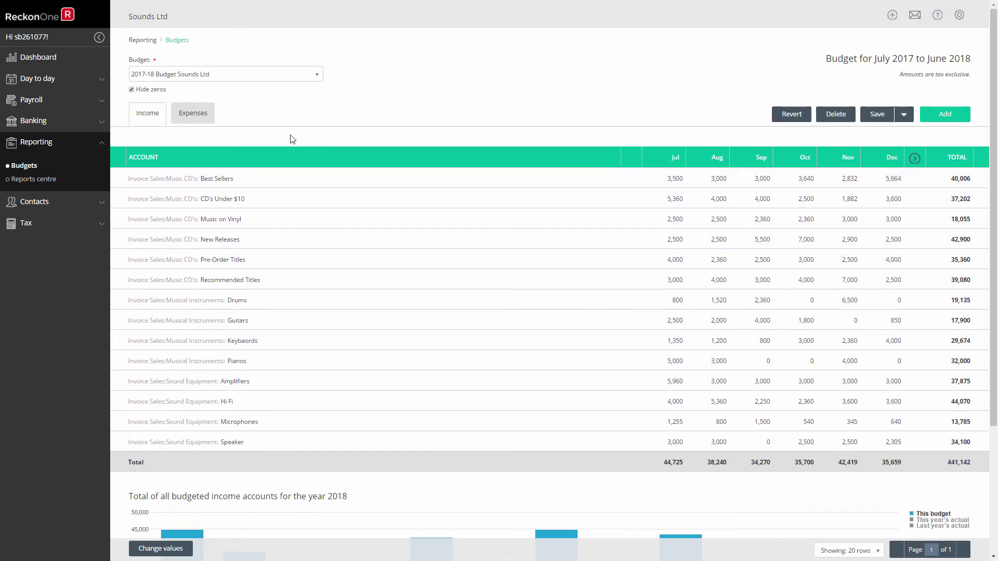
- Switch the budget grid to the Expenses accounts
left_click(203, 121)
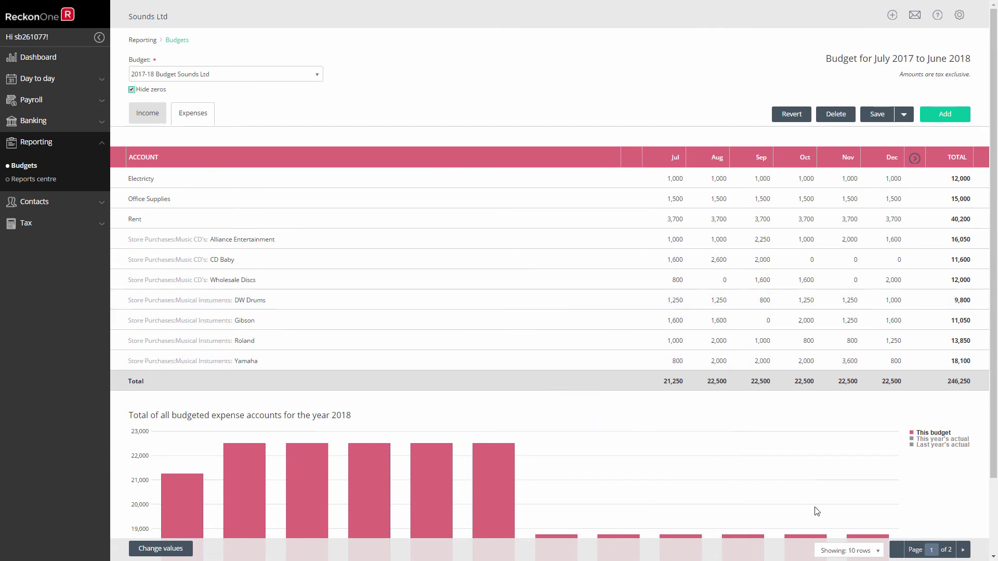
- Show 20 expense rows per page and save the budget
left_click(878, 553)
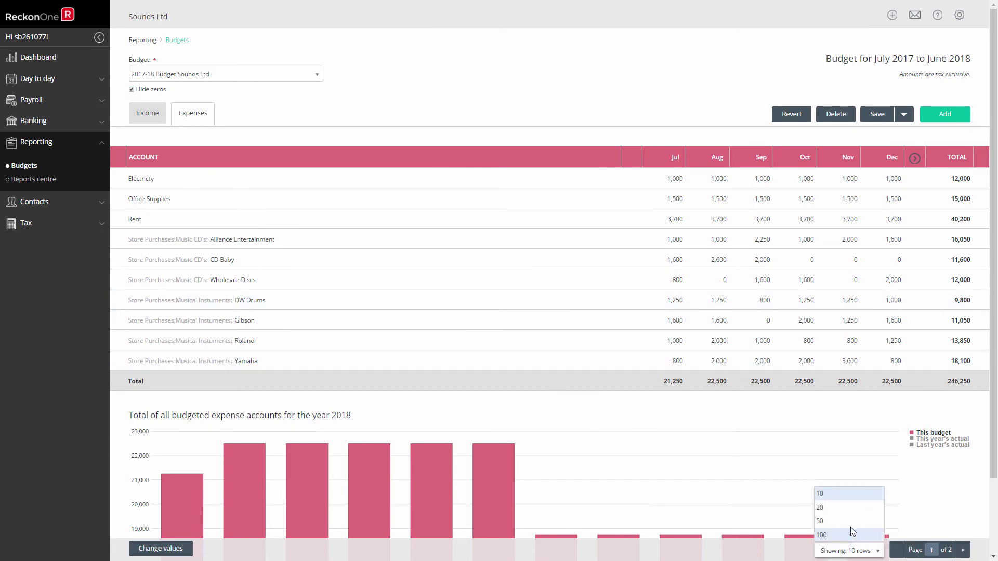
left_click(836, 507)
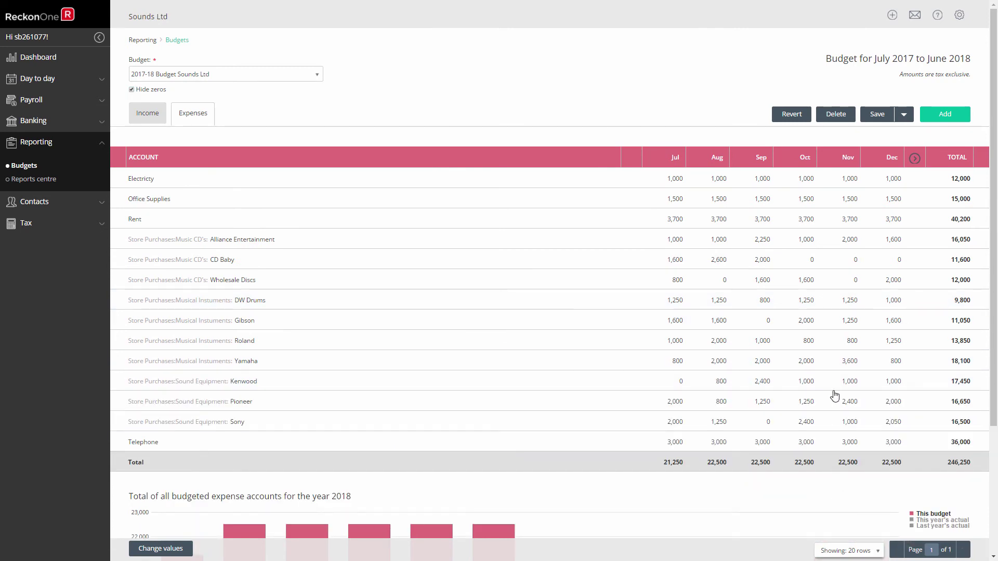
left_click(881, 118)
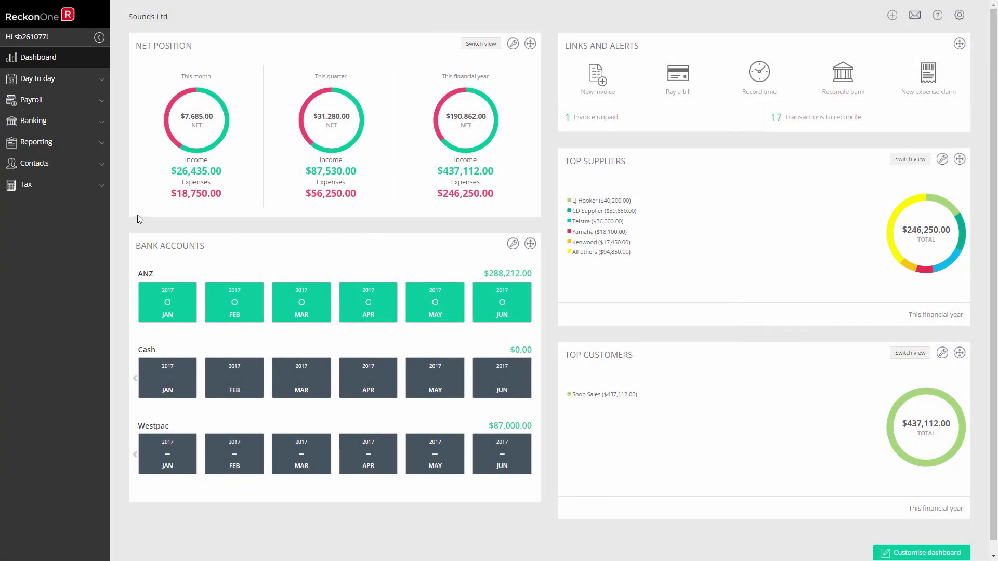
- In the Reports centre, filter categories to Analytics and generate the Budgets report
left_click(80, 145)
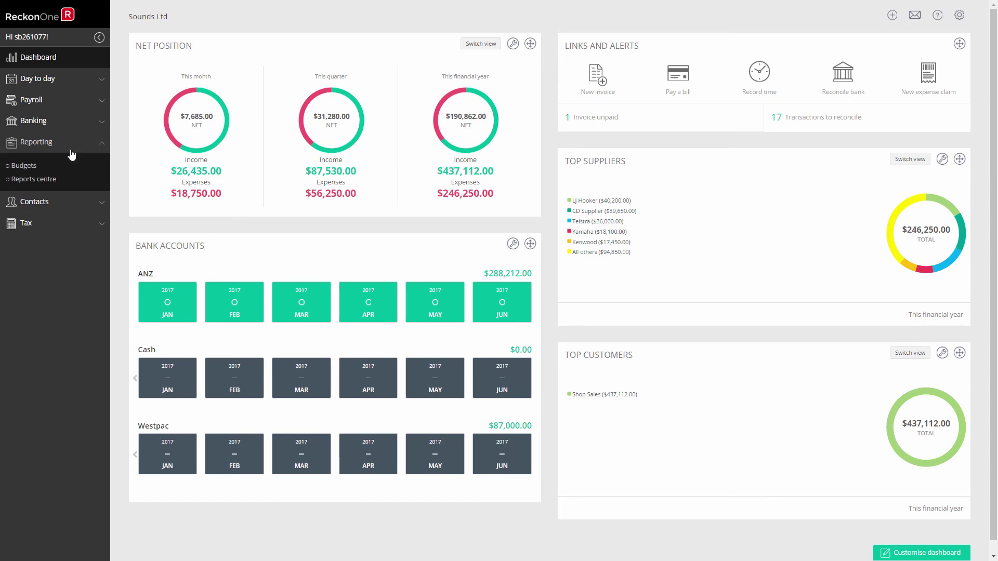
left_click(43, 180)
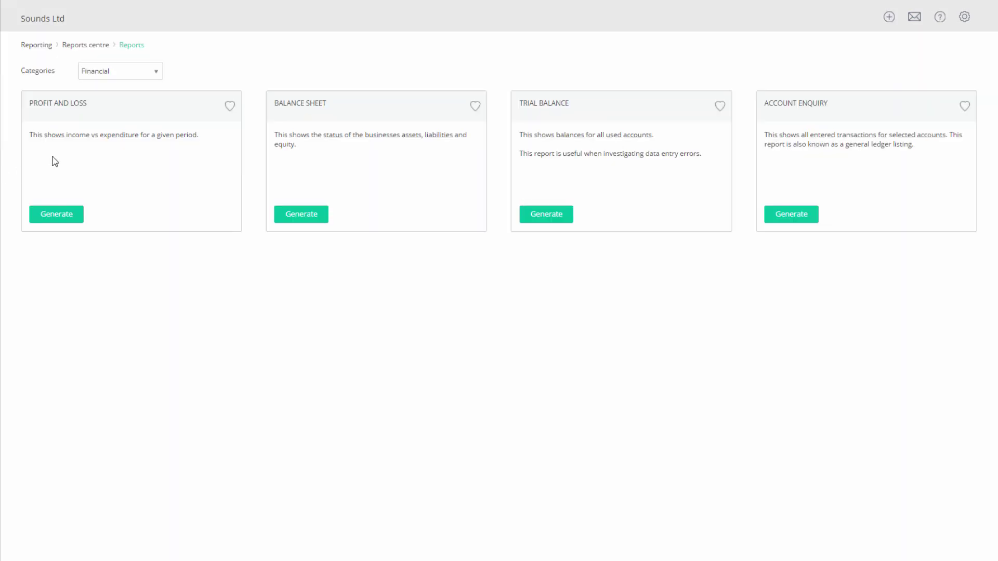
left_click(155, 75)
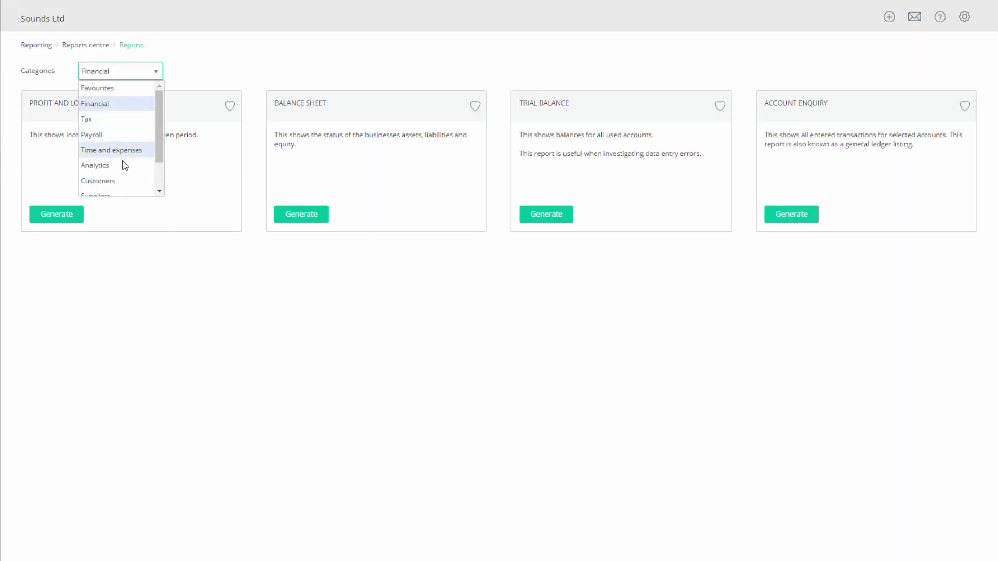
left_click(127, 166)
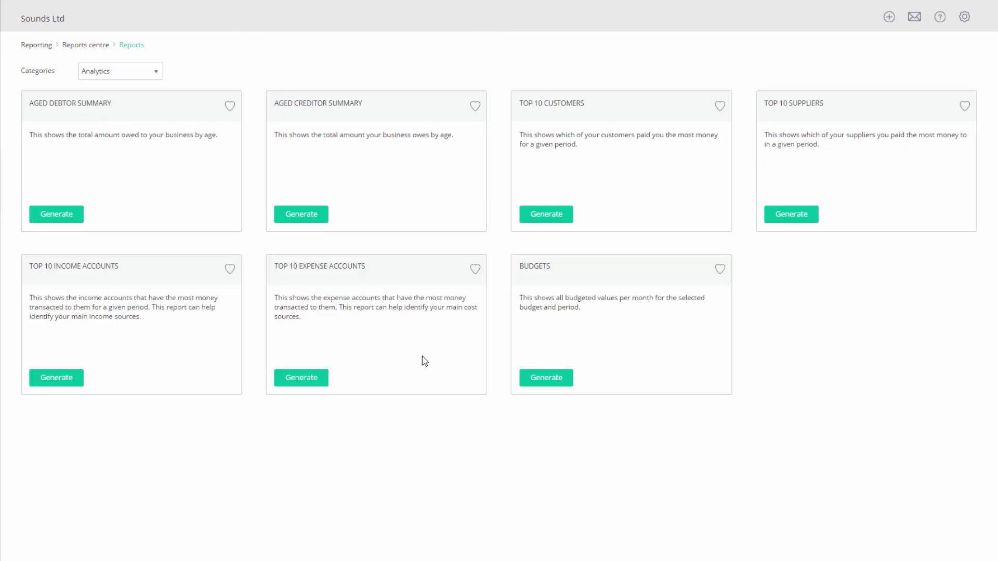
left_click(520, 377)
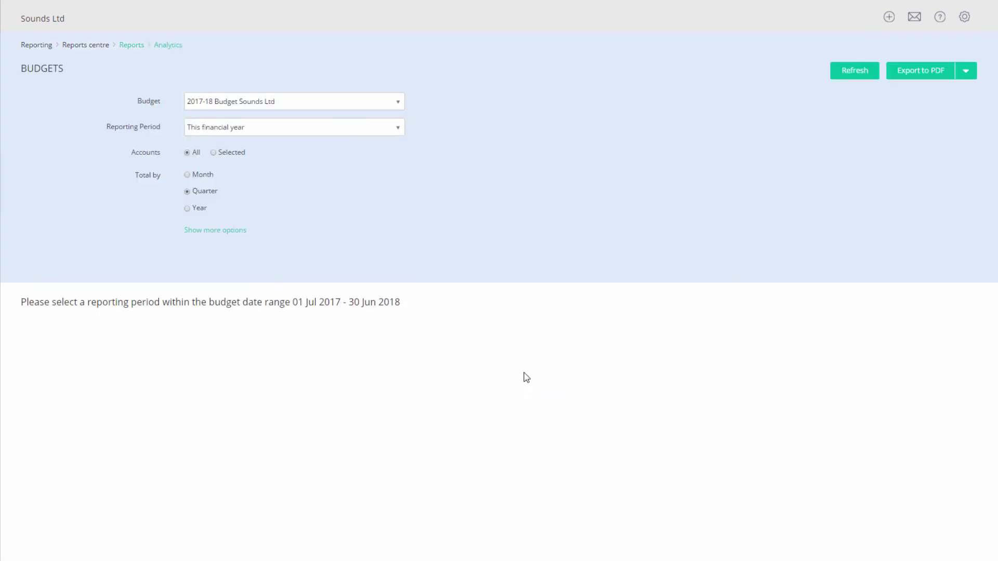
- Set the reporting period to The following dates, From 1/07/2017 and To 30/06/2018
left_click(395, 128)
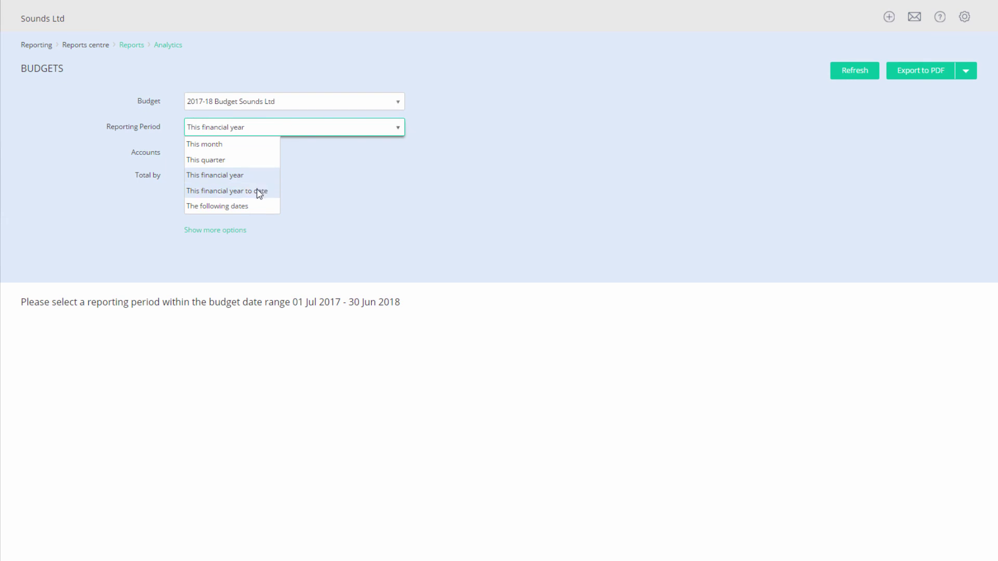
left_click(248, 206)
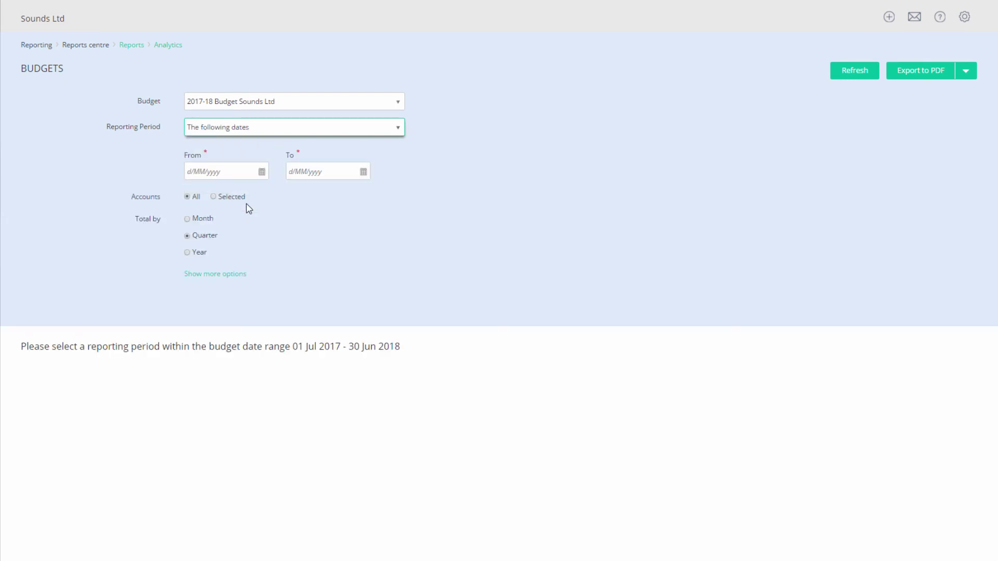
left_click(240, 172)
type("1/07/2017")
key("Tab")
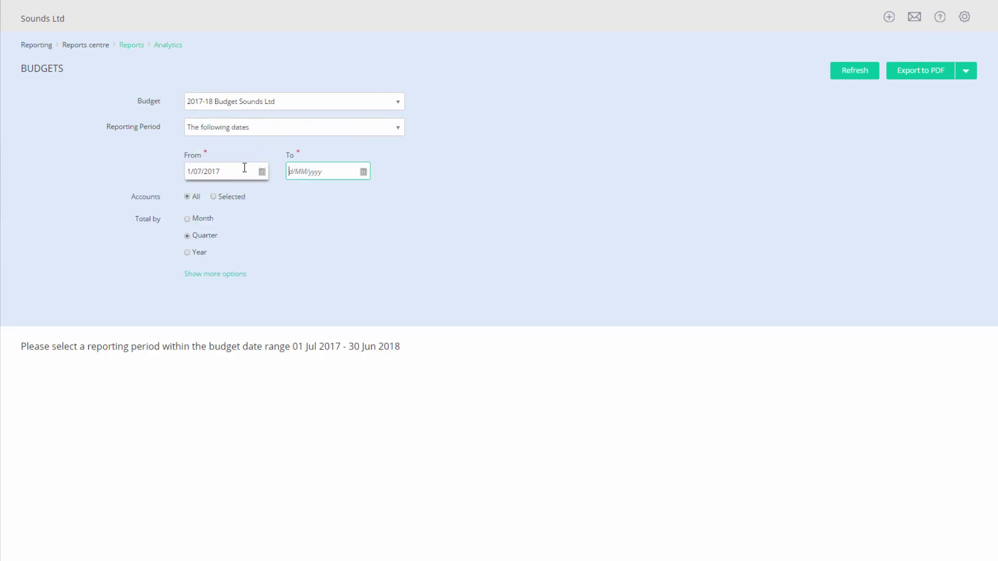
type("30/06/2018")
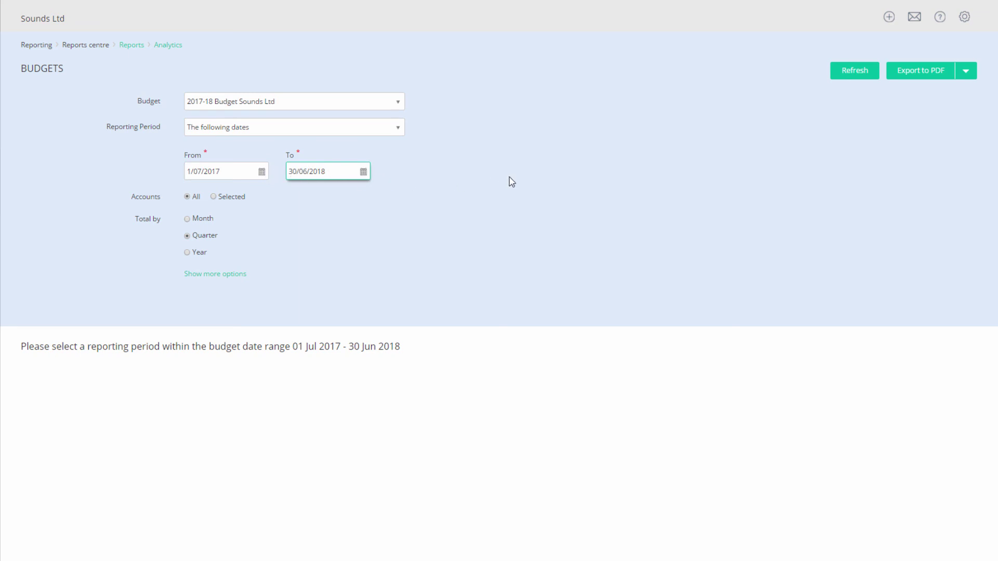